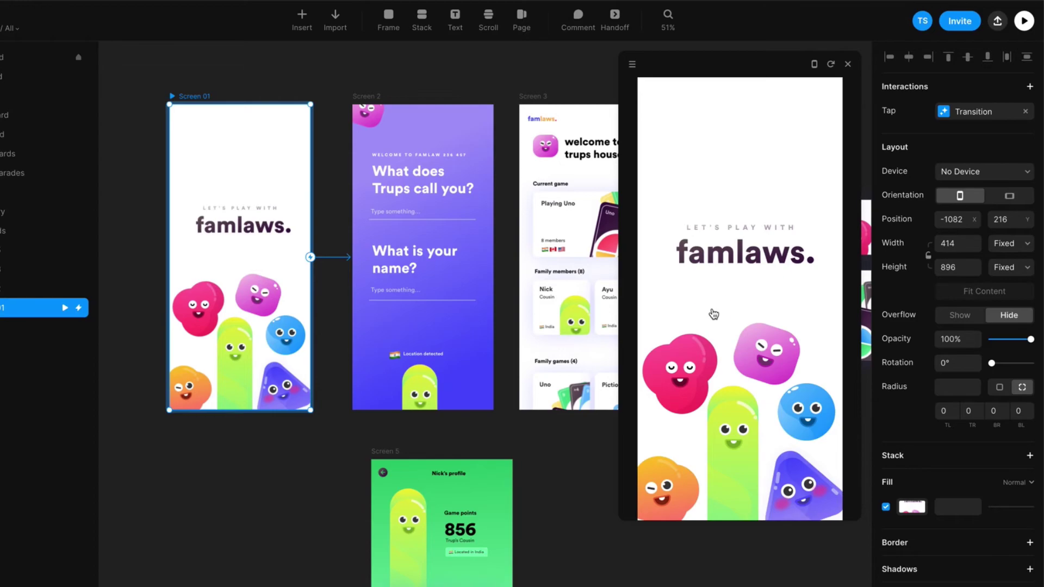
# - Type and delete 'jds' in the preview's first name field, then select Screen 2 on the canvas
pyautogui.click(713, 313)
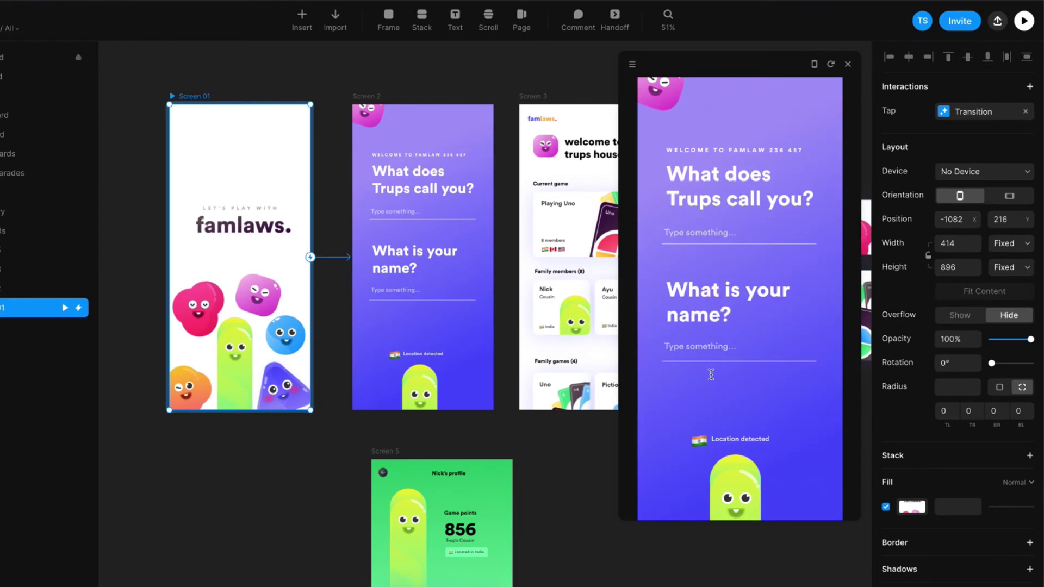
pyautogui.click(687, 229)
pyautogui.write('jds')
pyautogui.press('BackSpace')
pyautogui.press('BackSpace')
pyautogui.press('BackSpace')
pyautogui.press('BackSpace')
pyautogui.press('BackSpace')
pyautogui.press('BackSpace')
pyautogui.press('BackSpace')
pyautogui.press('BackSpace')
pyautogui.press('BackSpace')
pyautogui.press('BackSpace')
pyautogui.press('BackSpace')
pyautogui.click(416, 81)
pyautogui.click(374, 98)
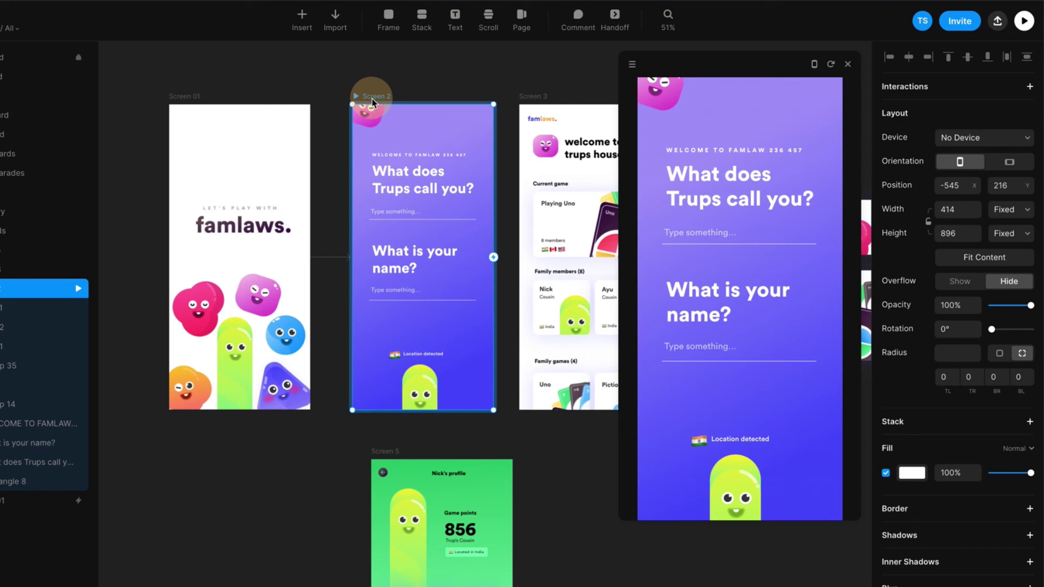
# - Search Insert for 'button' and drag the Button component onto Screen 2 above Location detected
pyautogui.click(302, 19)
pyautogui.write('button')
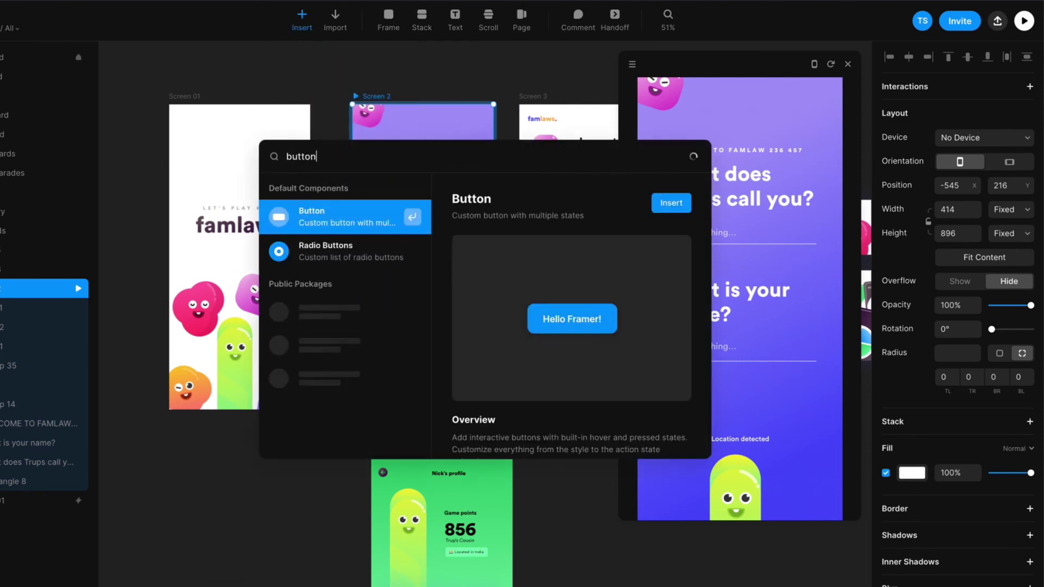
pyautogui.moveTo(388, 215); pyautogui.dragTo(426, 323)
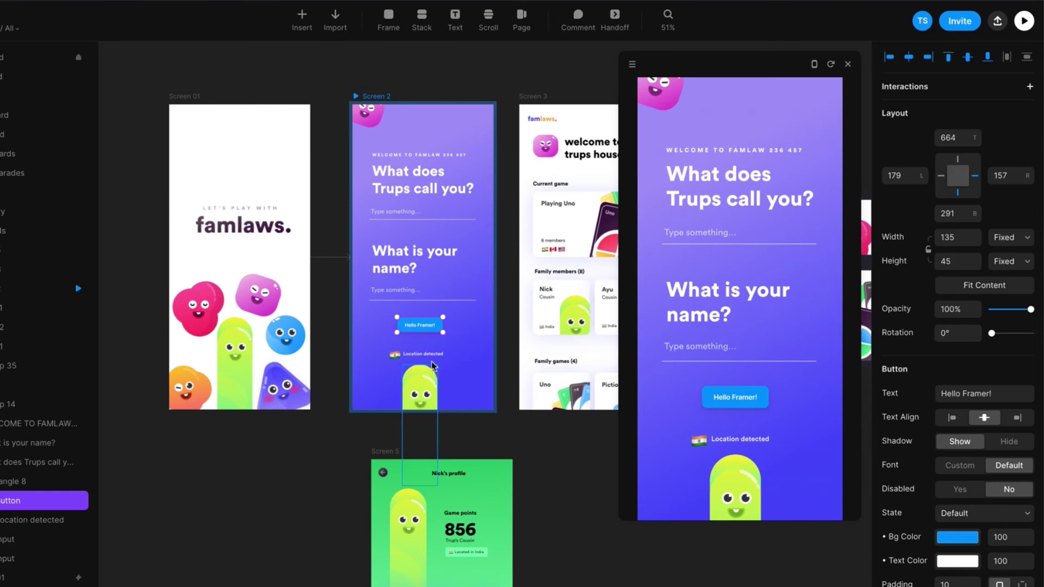
# - Change the button label to 'Get started!', hide its shadow, and use the custom Circular Std font
pyautogui.scroll(-3, 967, 431)
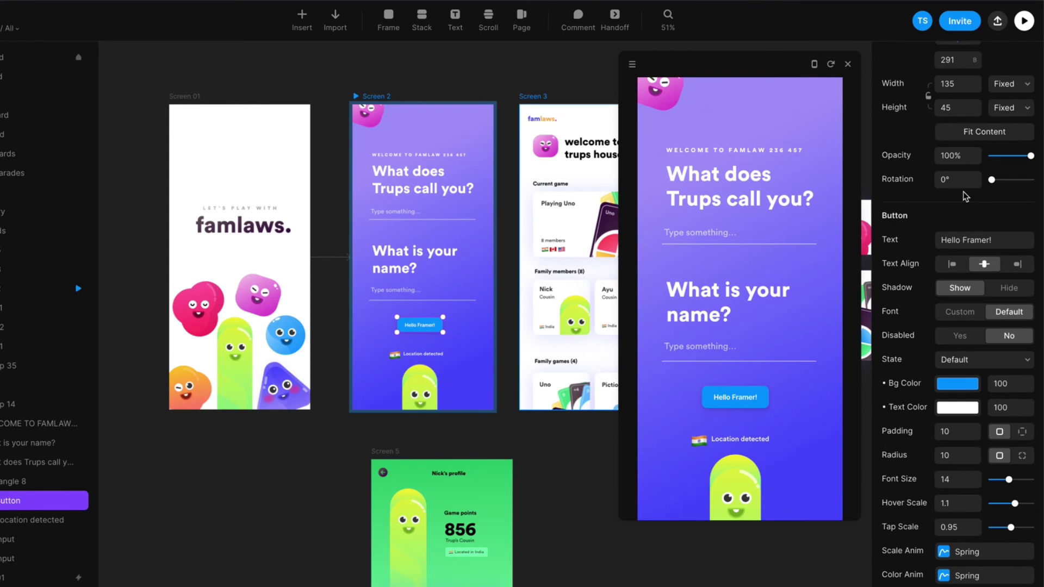
pyautogui.click(973, 241)
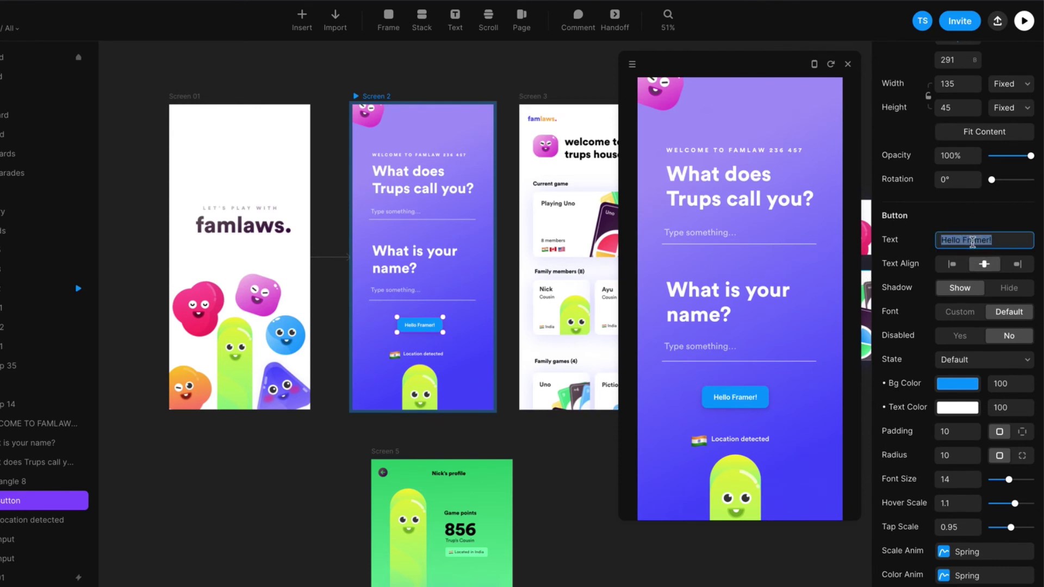
pyautogui.write('Get started!')
pyautogui.click(1011, 289)
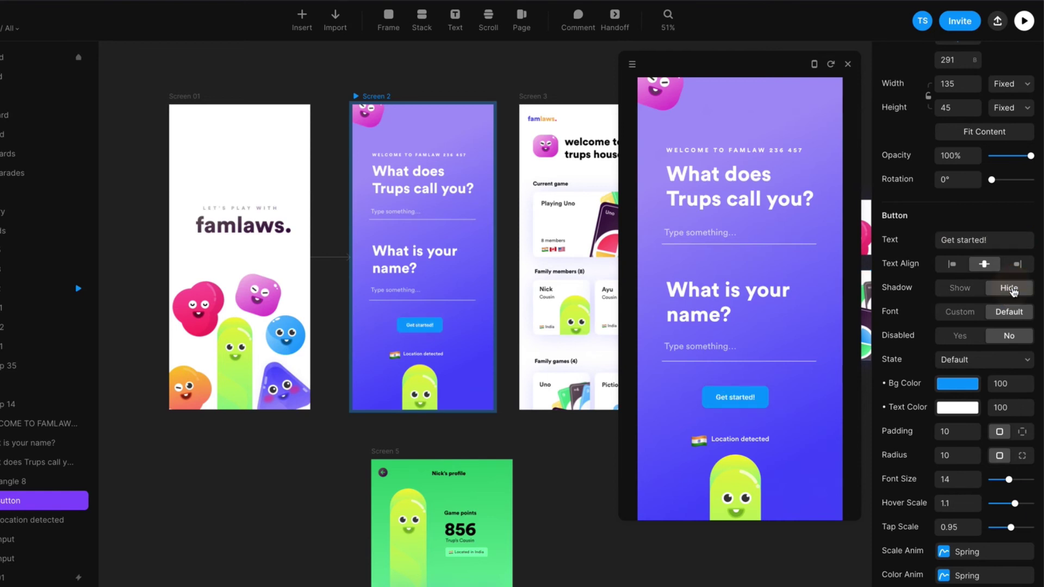
pyautogui.click(960, 318)
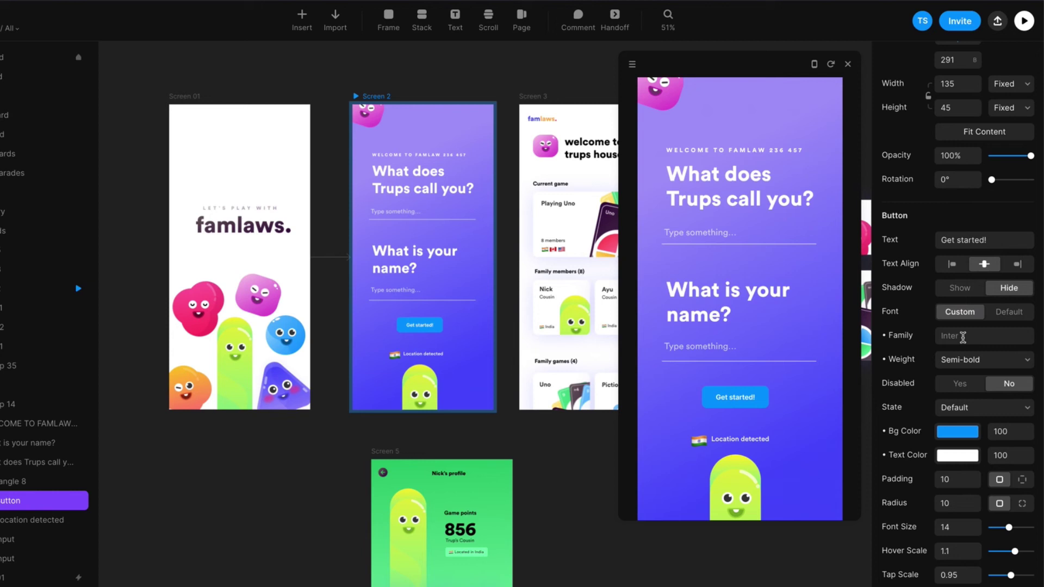
pyautogui.click(963, 338)
pyautogui.write('Circular Std')
# - Give the button a #FFFFFF background at 10 opacity and a font size of 17
pyautogui.click(969, 432)
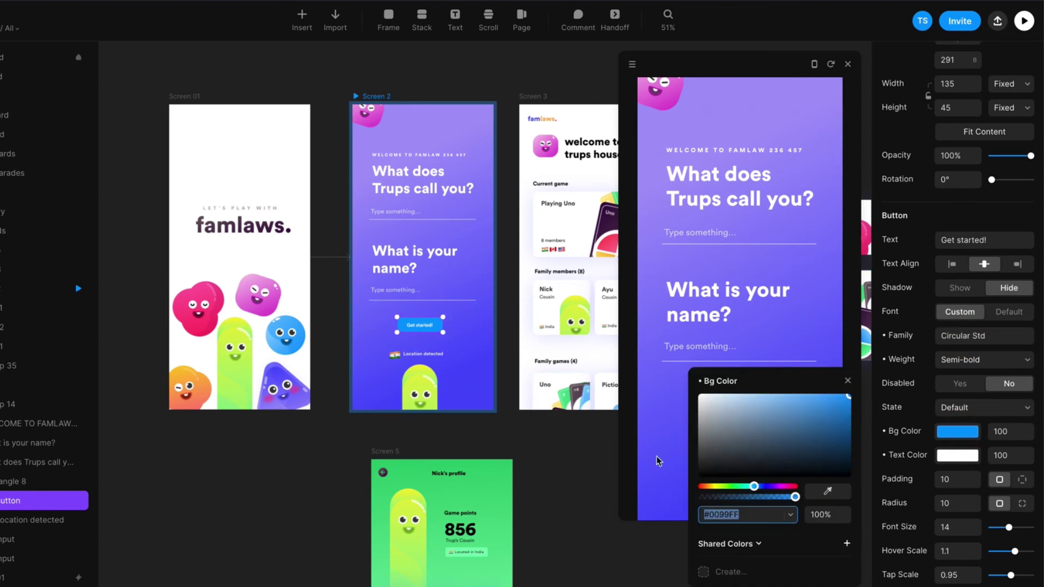
pyautogui.write('FFFFFF')
pyautogui.press('Return')
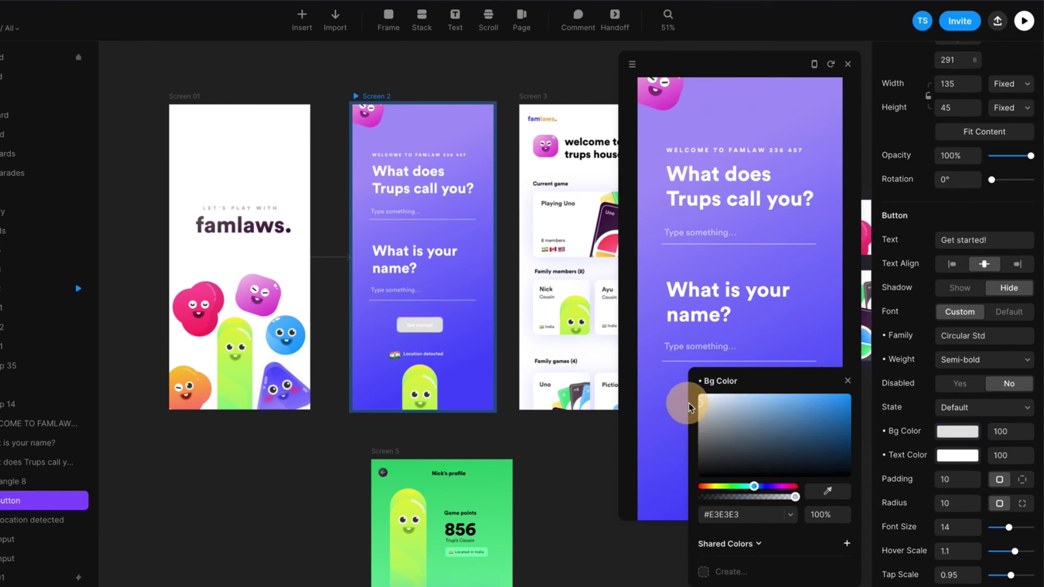
pyautogui.click(1002, 431)
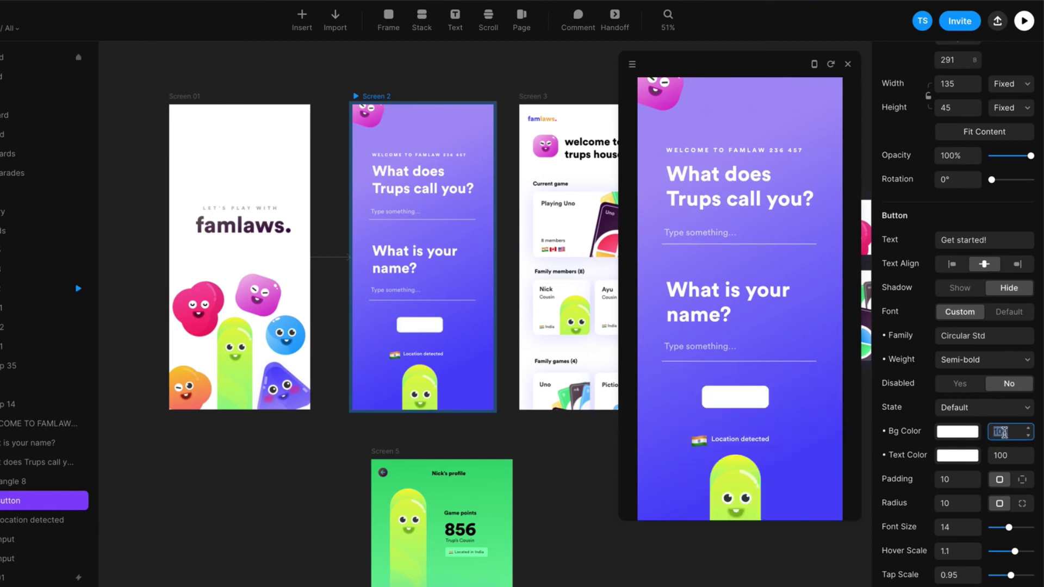
pyautogui.press('BackSpace')
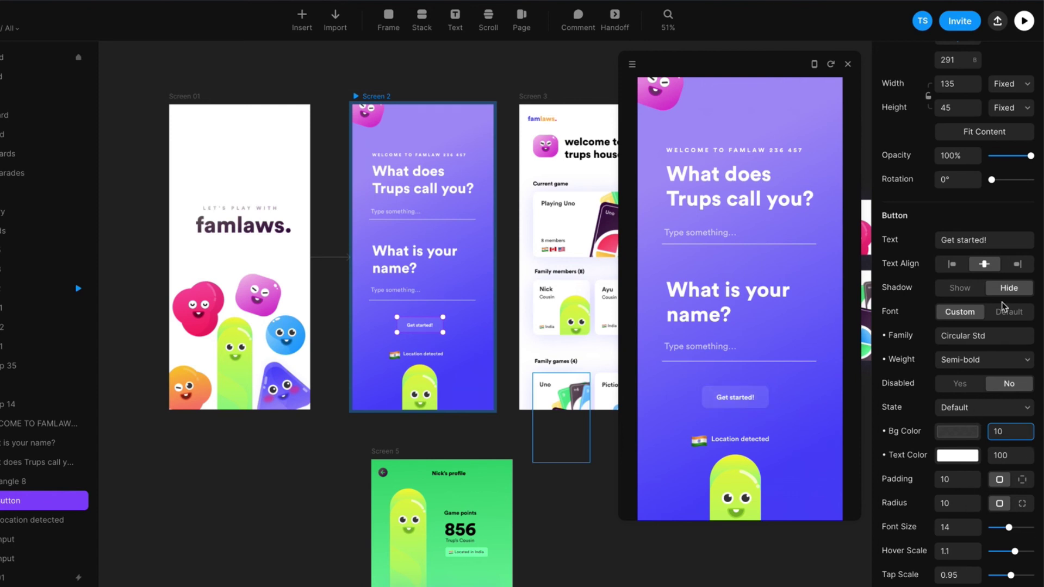
pyautogui.scroll(-1, 976, 524)
pyautogui.click(960, 511)
pyautogui.write('15')
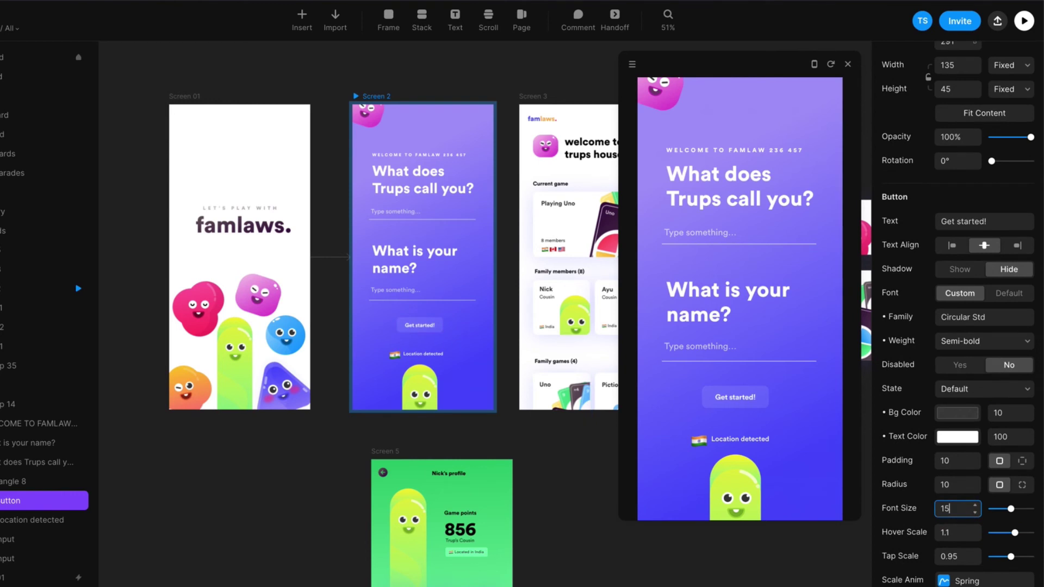
pyautogui.press('Up')
pyautogui.press('Up')
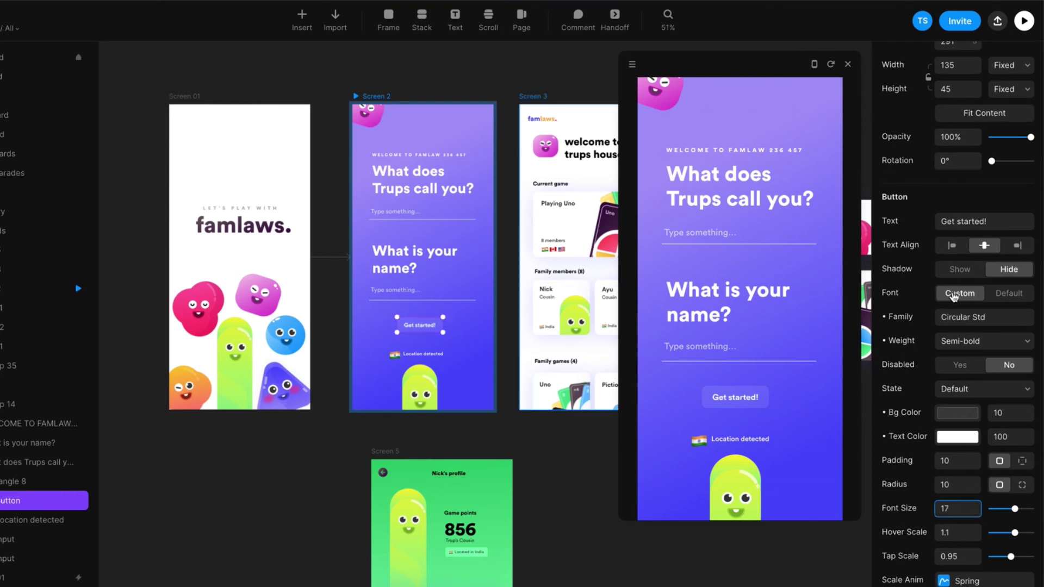
pyautogui.scroll(3, 957, 293)
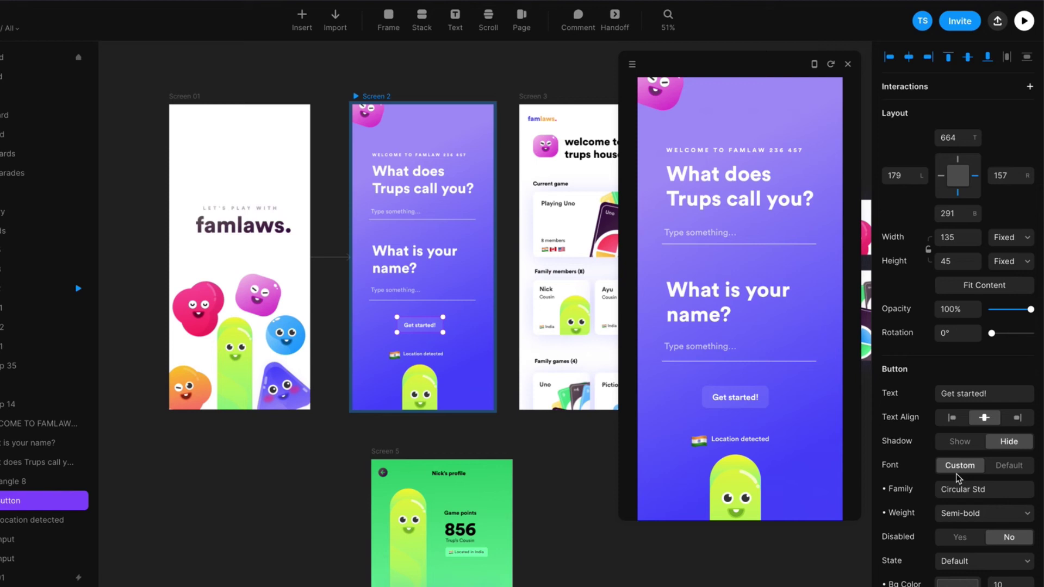
pyautogui.scroll(-2, 959, 475)
pyautogui.scroll(-5, 951, 398)
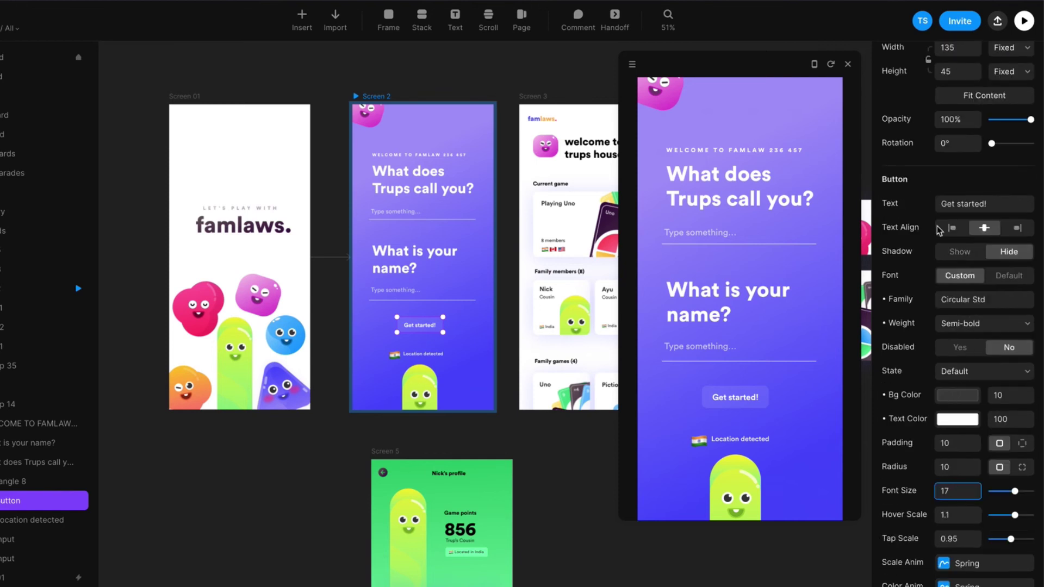
pyautogui.scroll(-1, 926, 463)
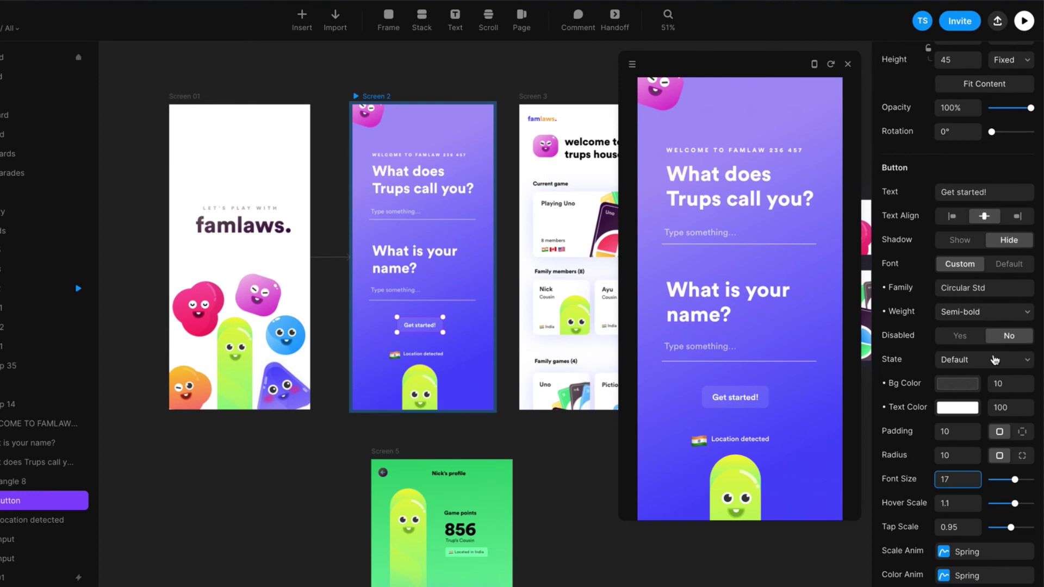
pyautogui.scroll(2, 993, 337)
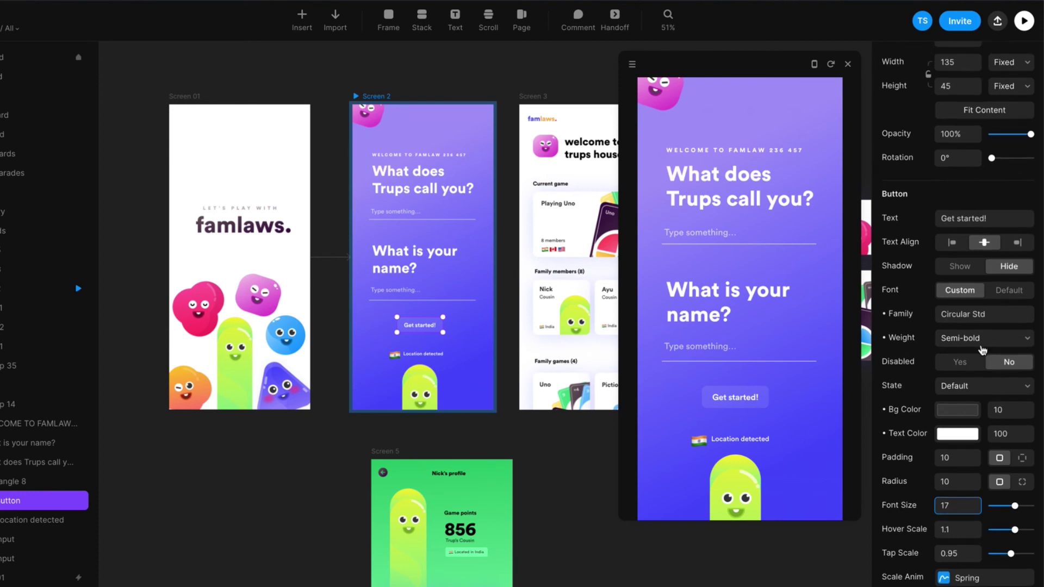
pyautogui.scroll(-2, 984, 349)
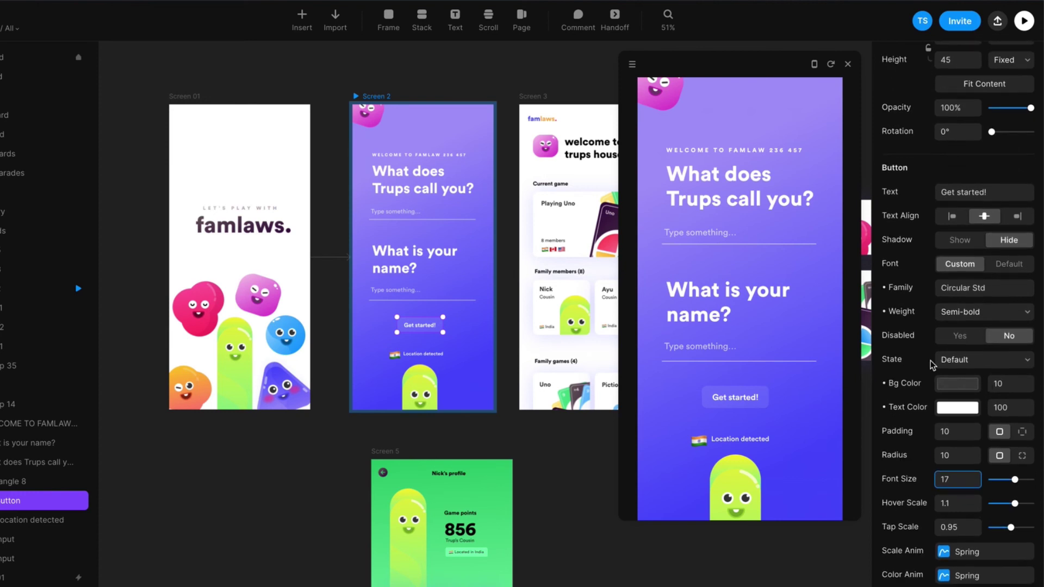
pyautogui.click(884, 364)
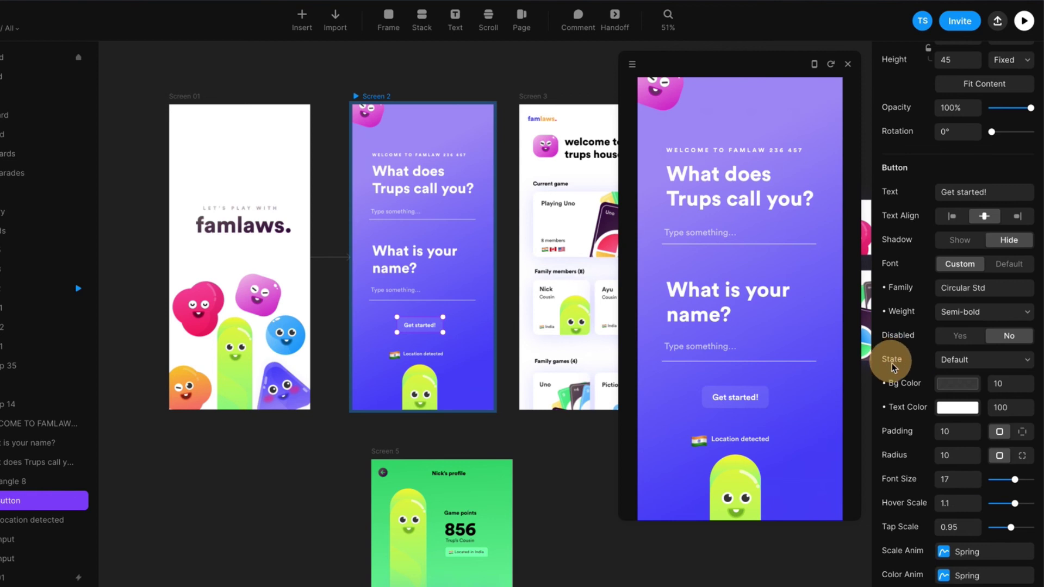
# - Preview the button's Hover, Pressed and Disabled states from the State list
pyautogui.click(995, 363)
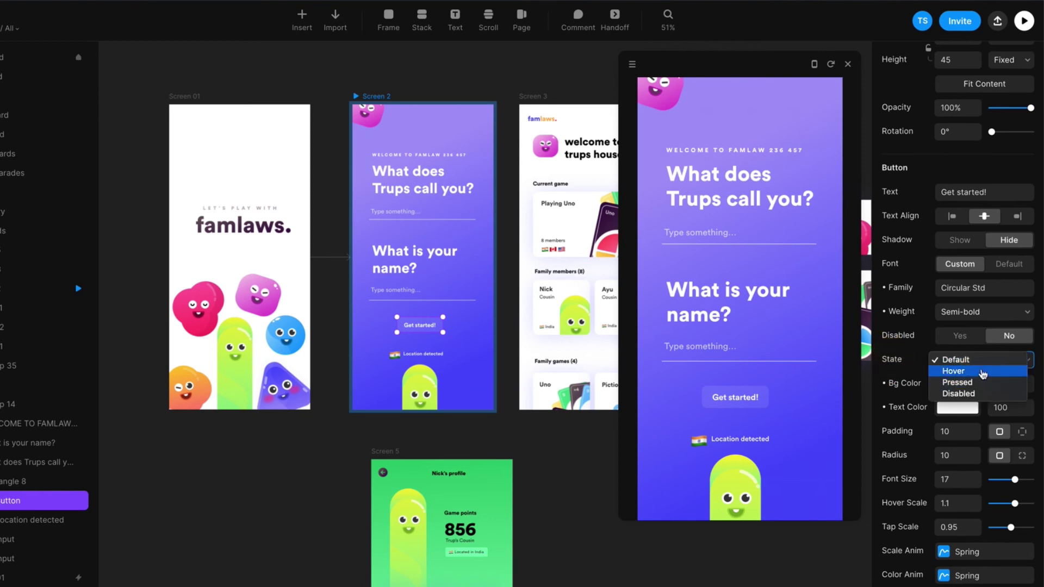
pyautogui.click(984, 373)
pyautogui.click(979, 361)
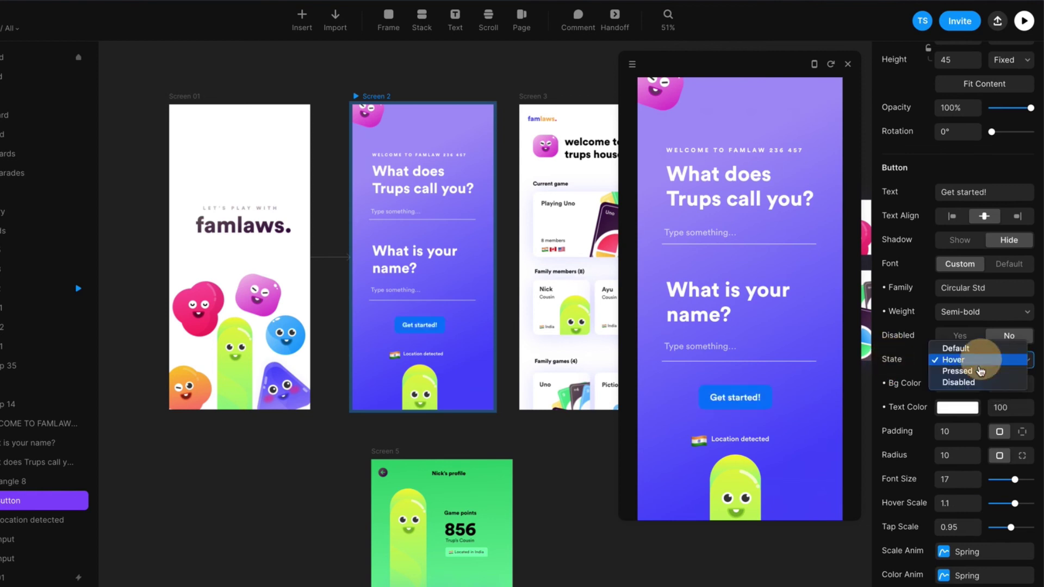
pyautogui.click(977, 374)
pyautogui.click(977, 360)
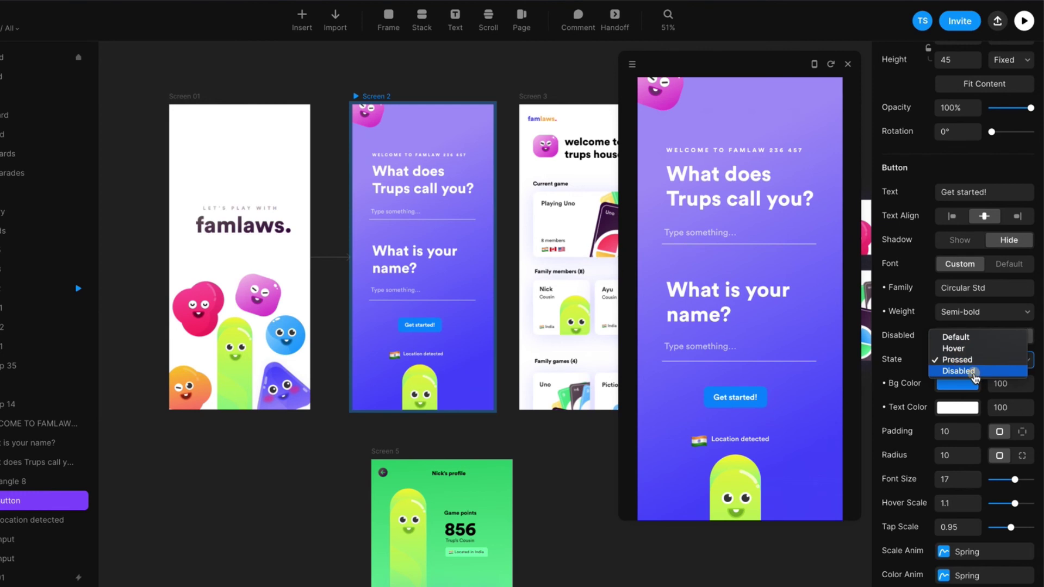
pyautogui.click(976, 374)
# - Switch to the Hover state and set its background opacity to 10
pyautogui.click(973, 362)
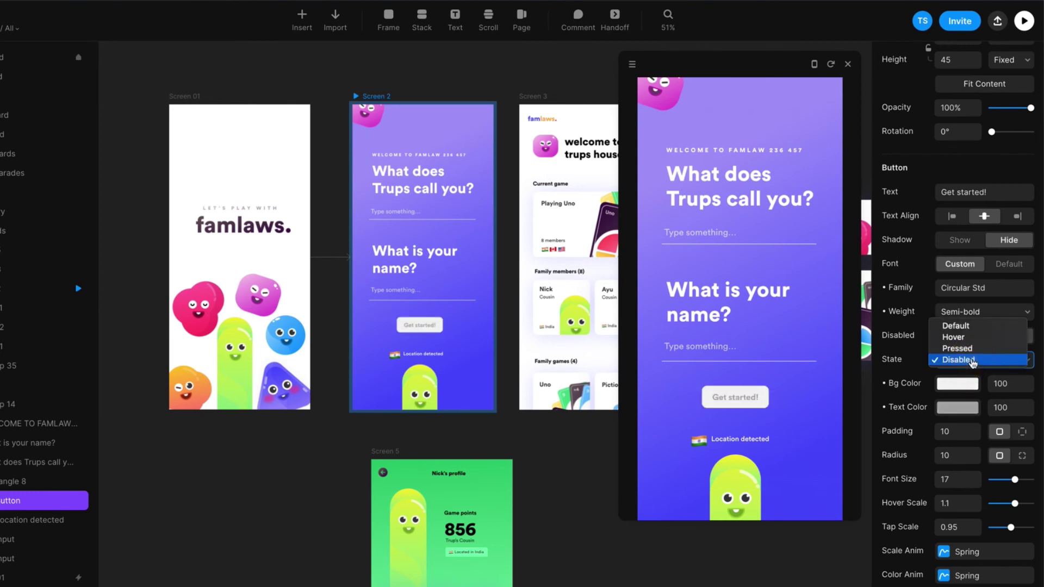
pyautogui.click(968, 338)
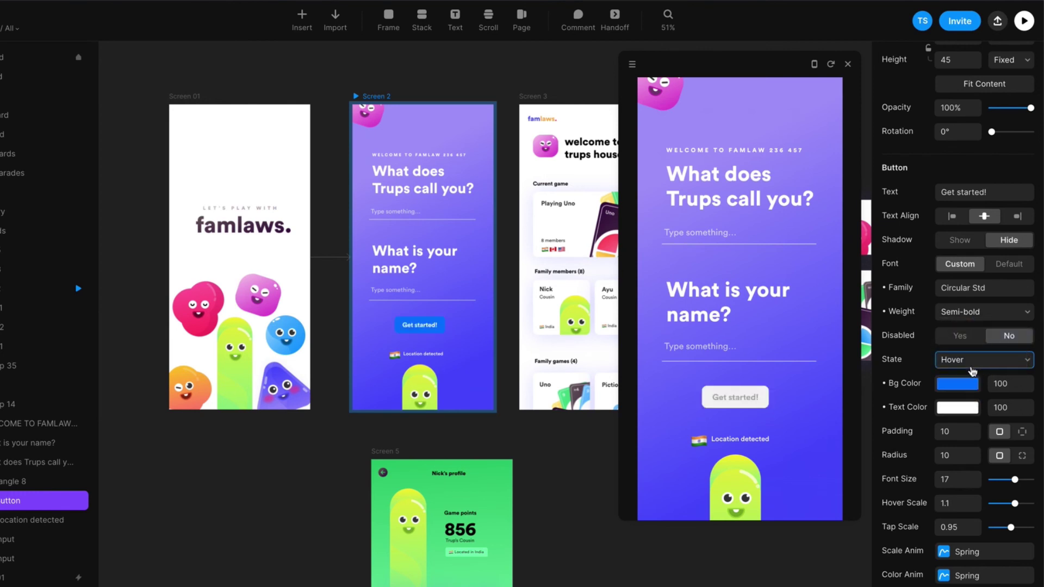
pyautogui.click(955, 385)
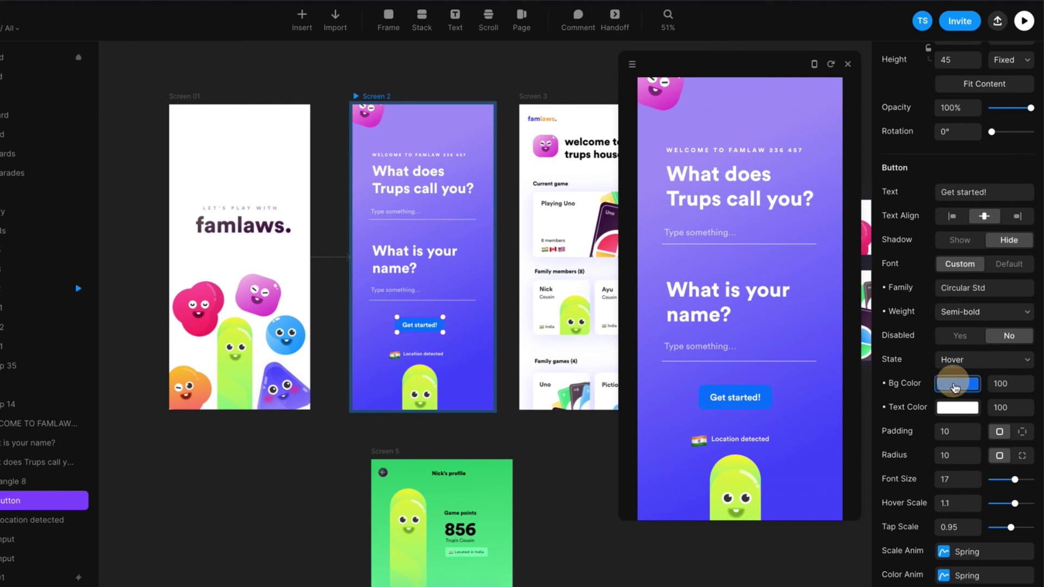
pyautogui.click(1017, 383)
pyautogui.write('10')
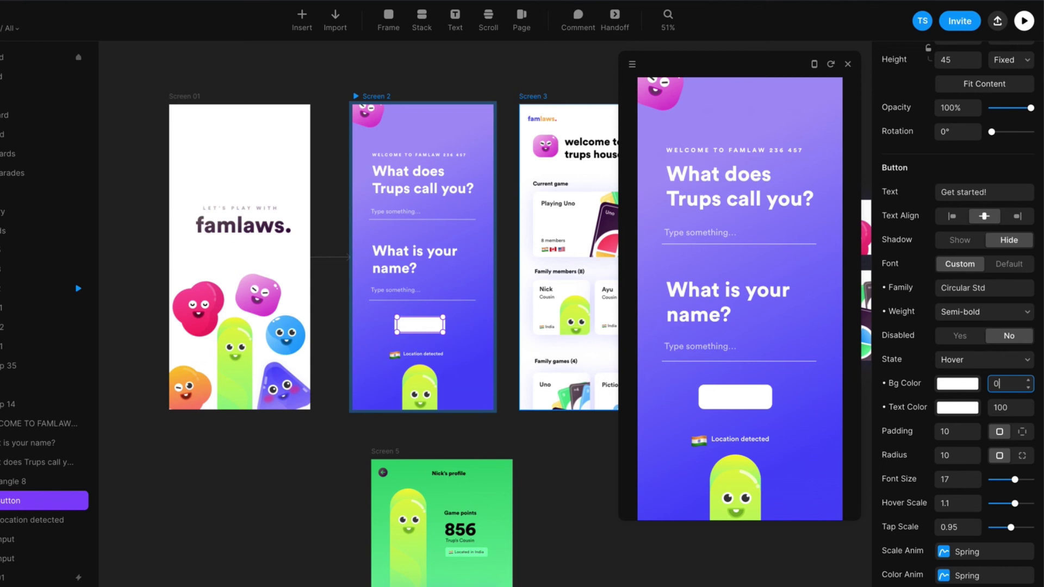
pyautogui.press('Return')
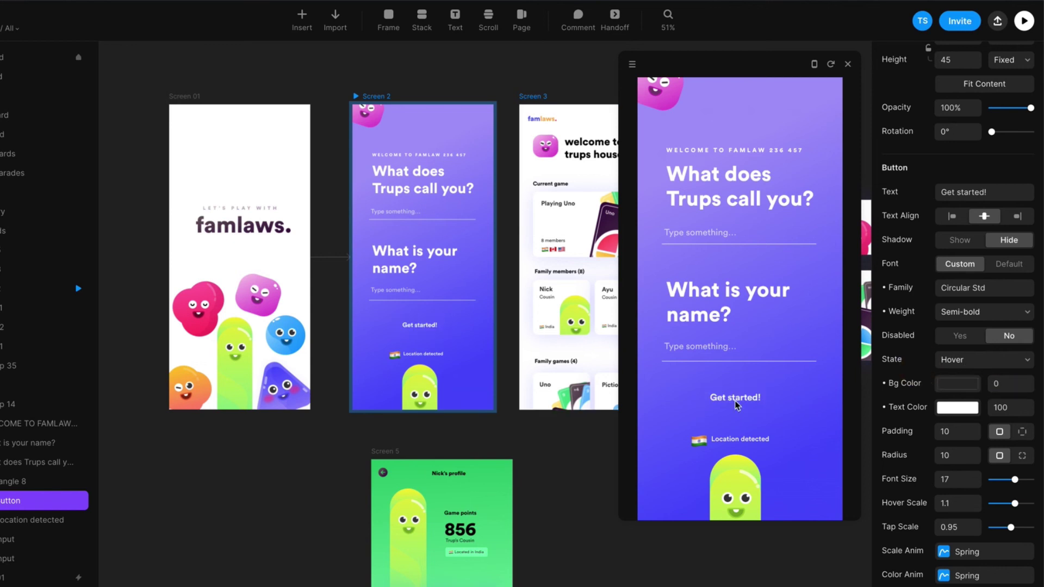
pyautogui.click(979, 385)
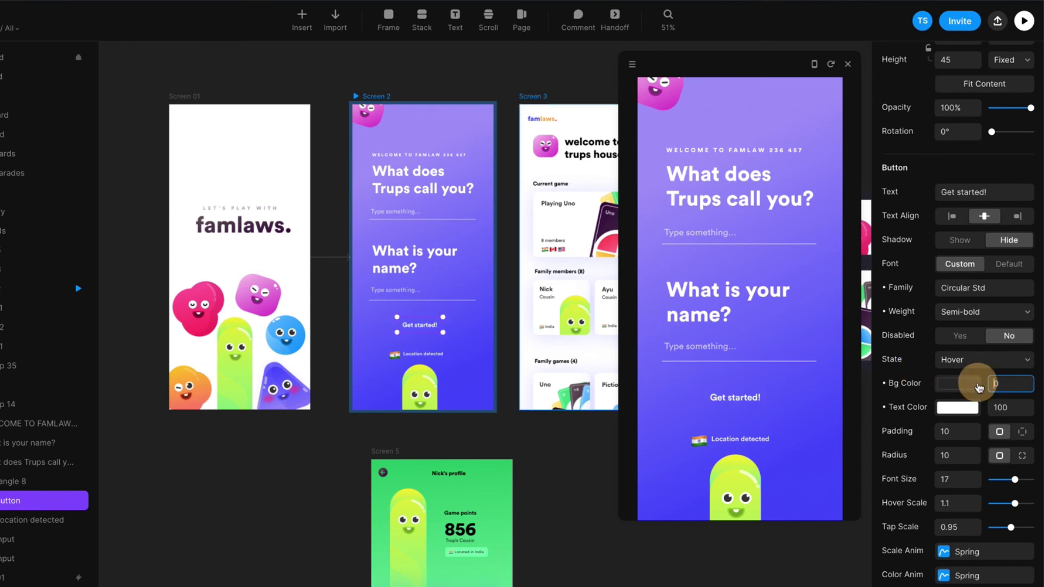
pyautogui.write('10')
pyautogui.click(977, 361)
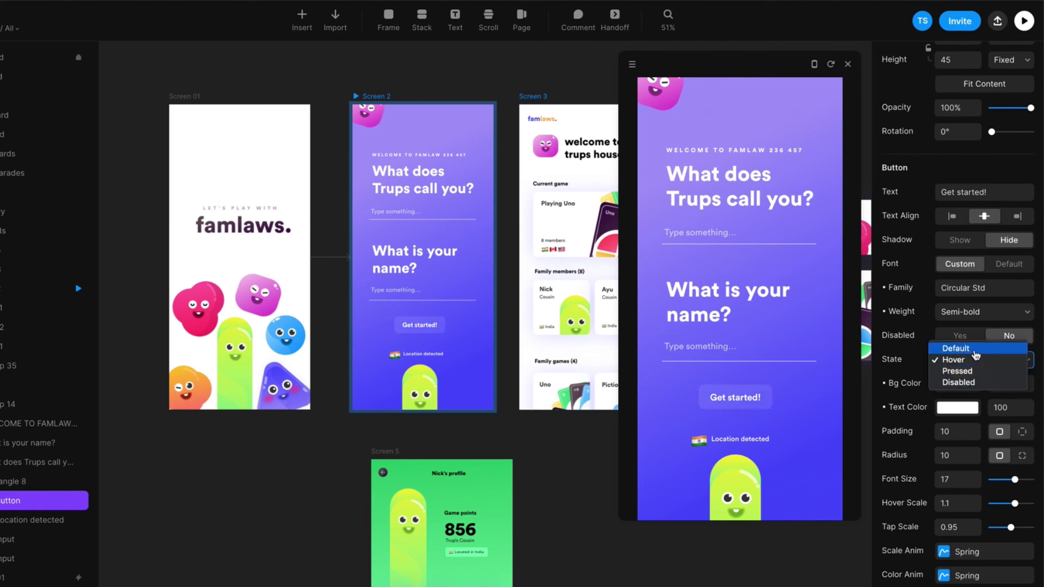
# - Set the Default state's background opacity to 0 for a transparent button
pyautogui.click(960, 346)
pyautogui.click(990, 381)
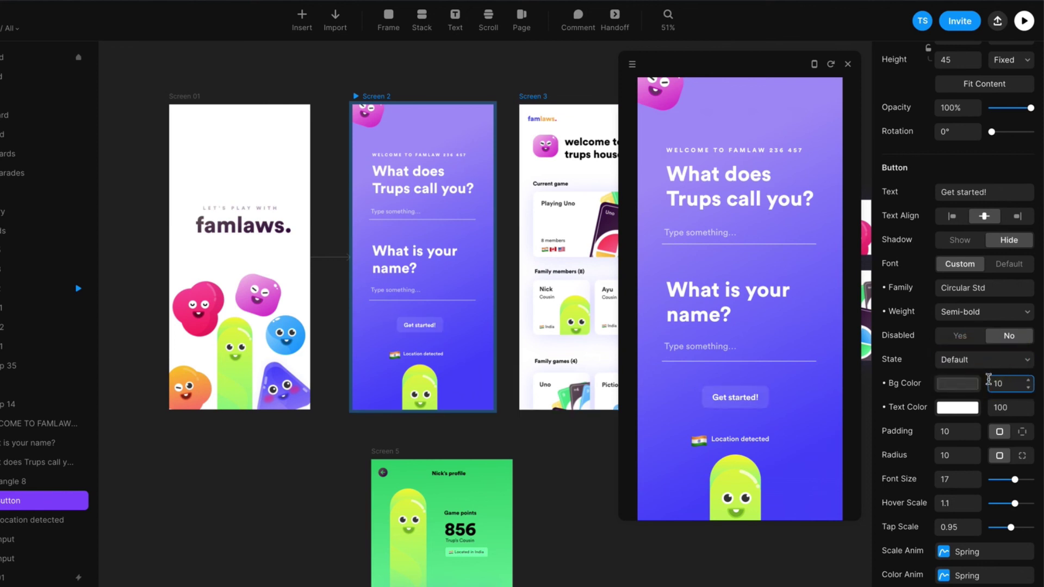
pyautogui.doubleClick(989, 379)
pyautogui.write('0')
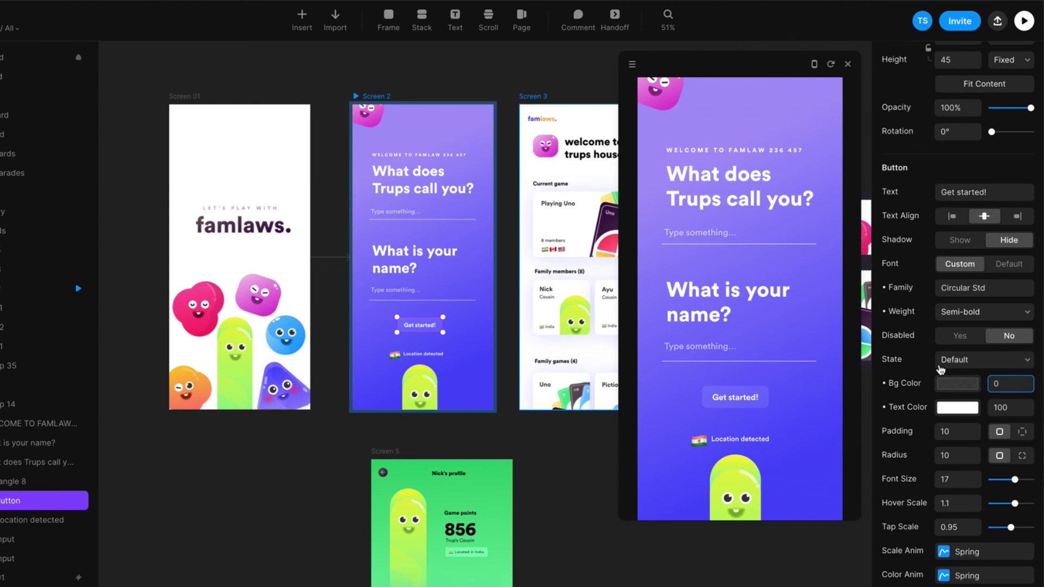
pyautogui.press('Return')
# - Switch to the Pressed state and make its background colour white
pyautogui.click(986, 360)
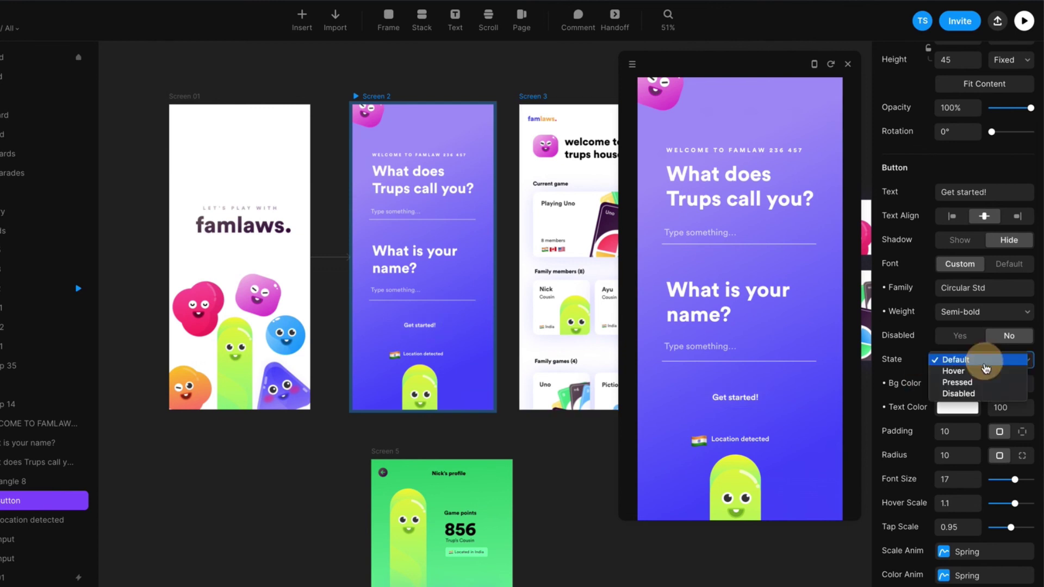
pyautogui.click(985, 383)
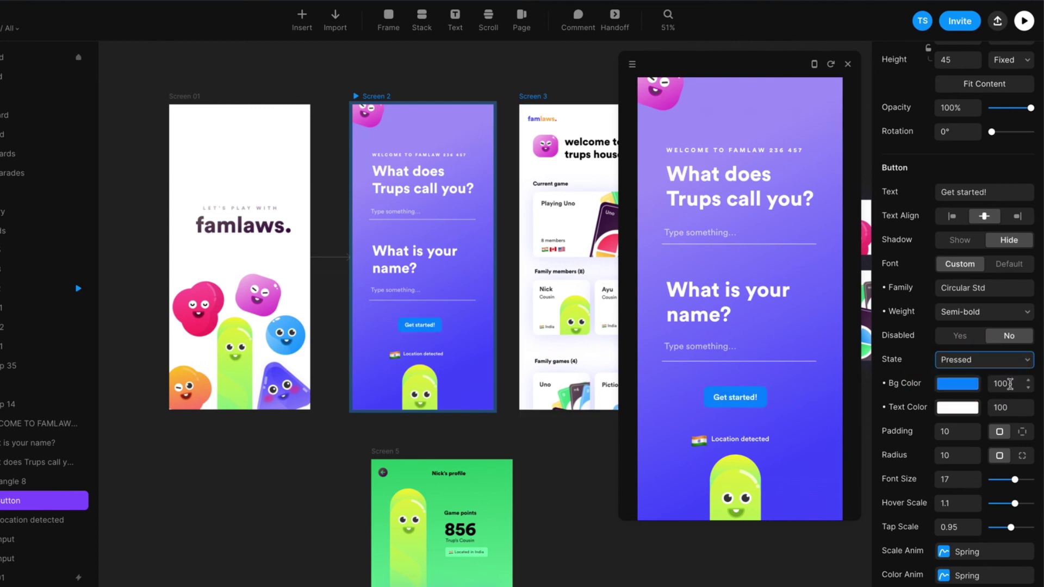
pyautogui.click(963, 386)
pyautogui.moveTo(771, 424); pyautogui.dragTo(695, 385)
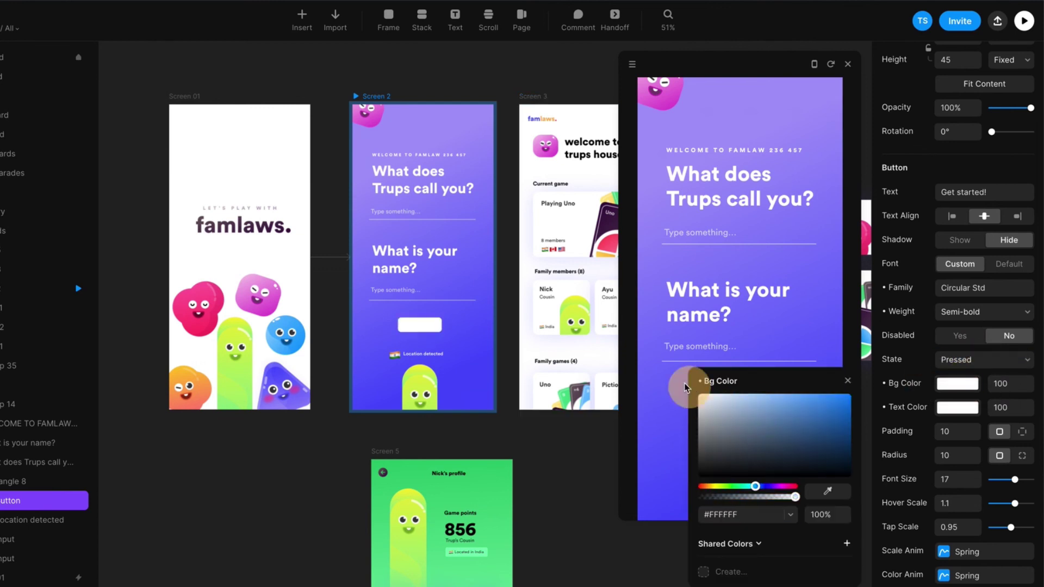
# - Set the Pressed state's background opacity to 40
pyautogui.click(1011, 384)
pyautogui.click(977, 382)
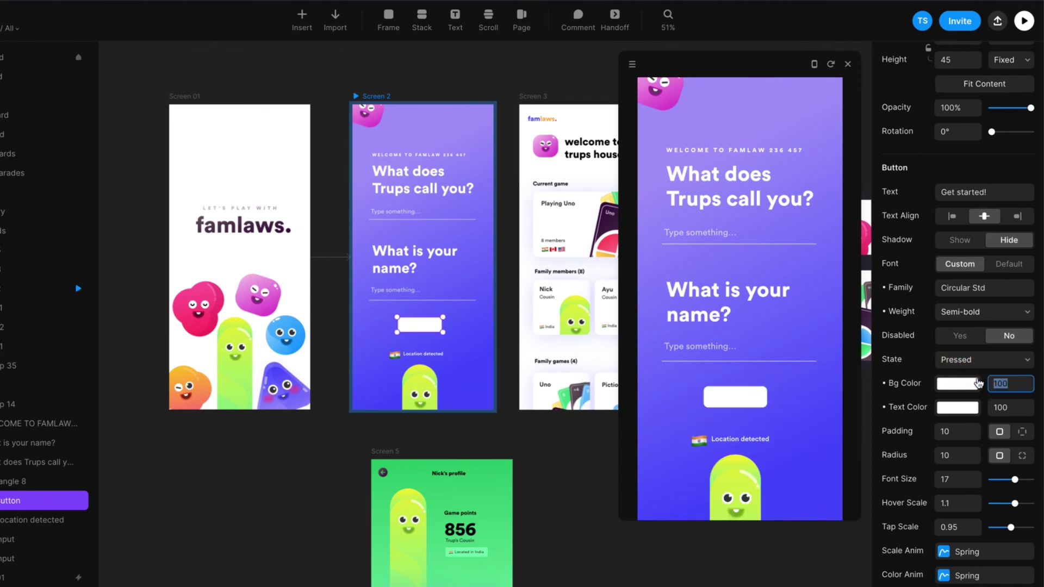
pyautogui.write('40')
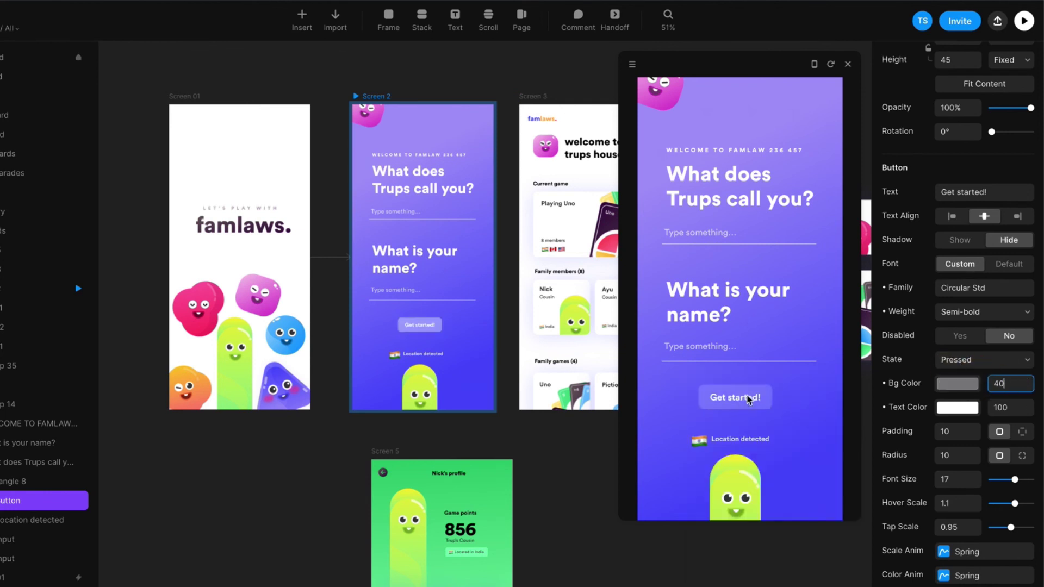
# - Test the button's hover and pressed looks repeatedly in the preview
pyautogui.click(734, 399)
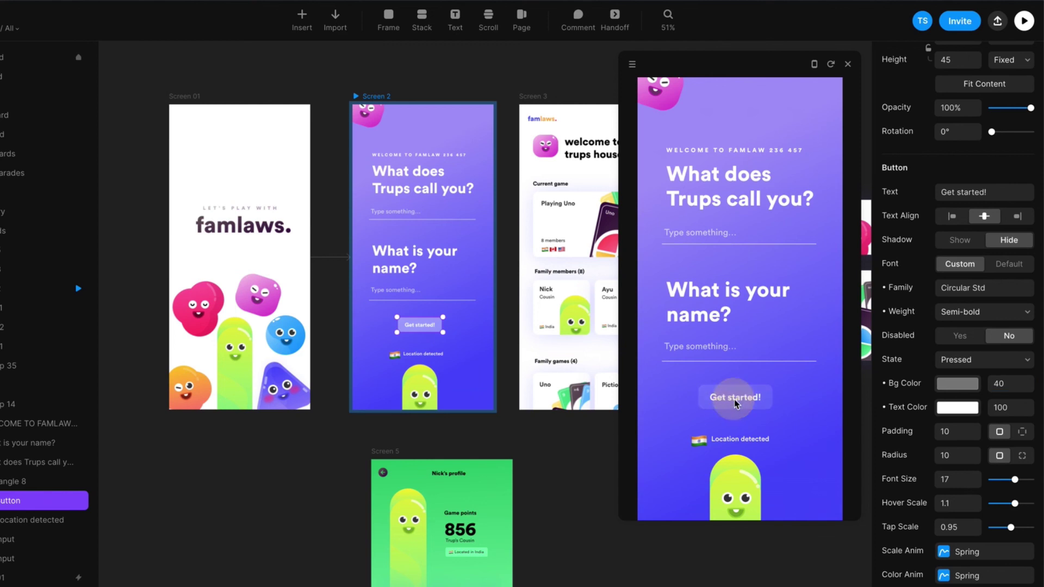
pyautogui.click(735, 397)
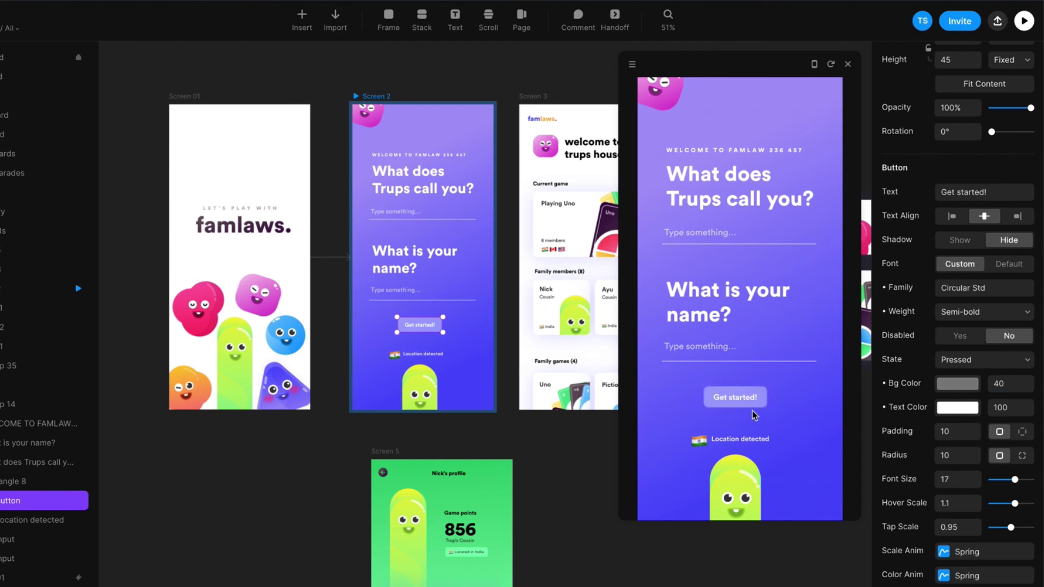
pyautogui.click(743, 399)
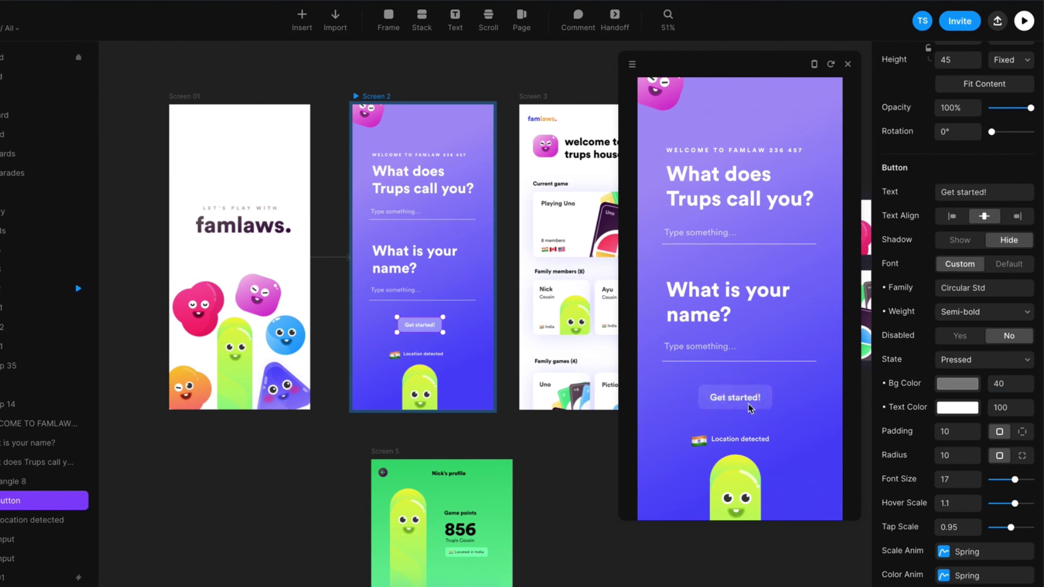
pyautogui.click(741, 405)
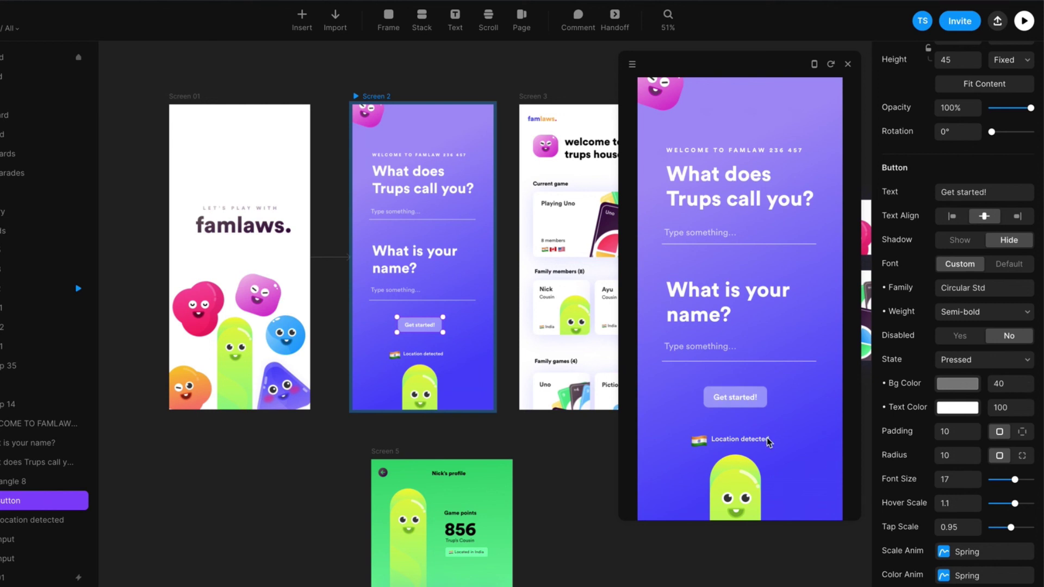
pyautogui.click(737, 397)
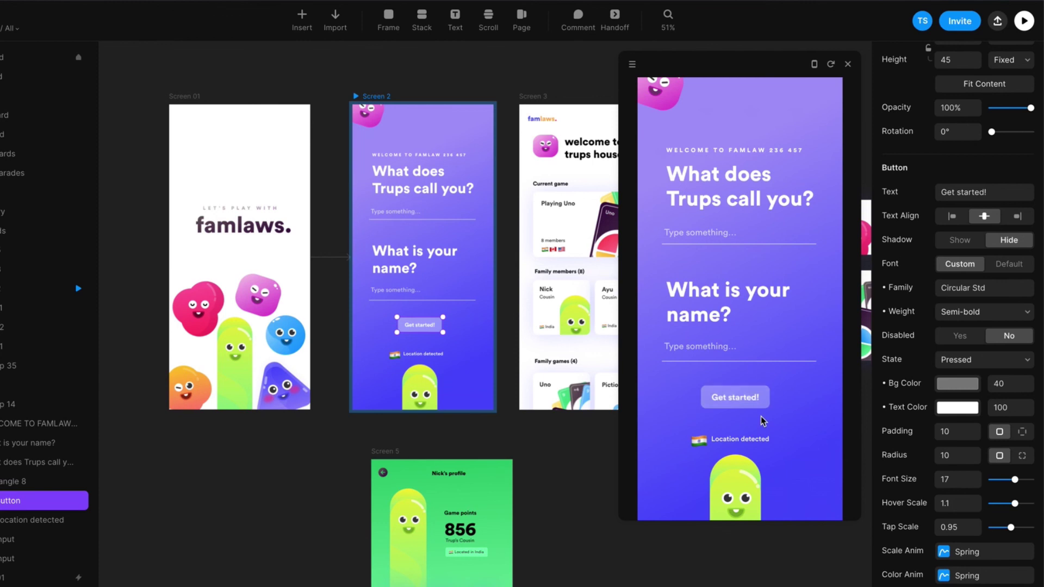
pyautogui.click(753, 395)
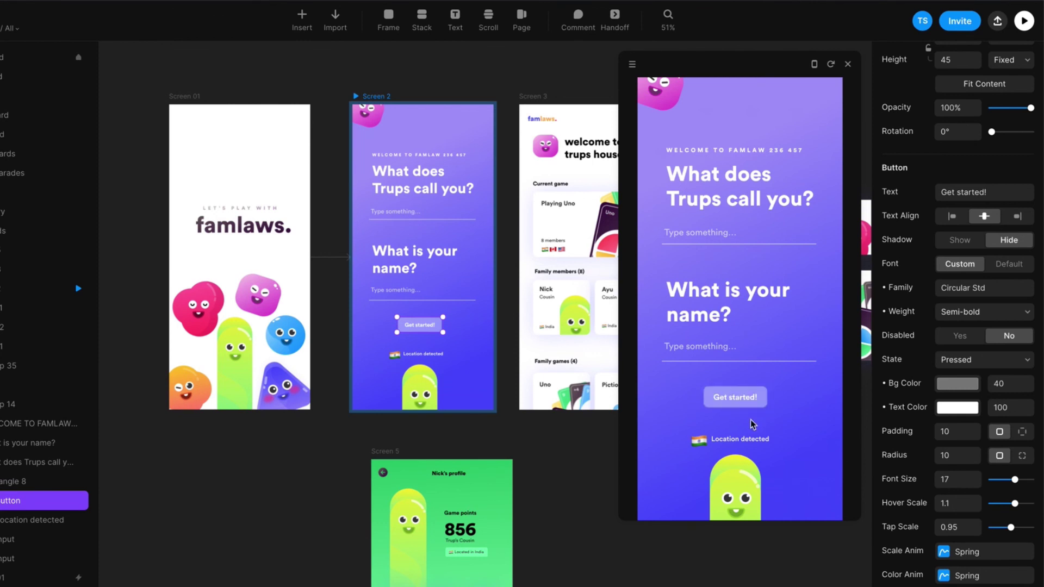
# - Check the pressed button in the preview, then add a Click interaction to it
pyautogui.scroll(5, 976, 317)
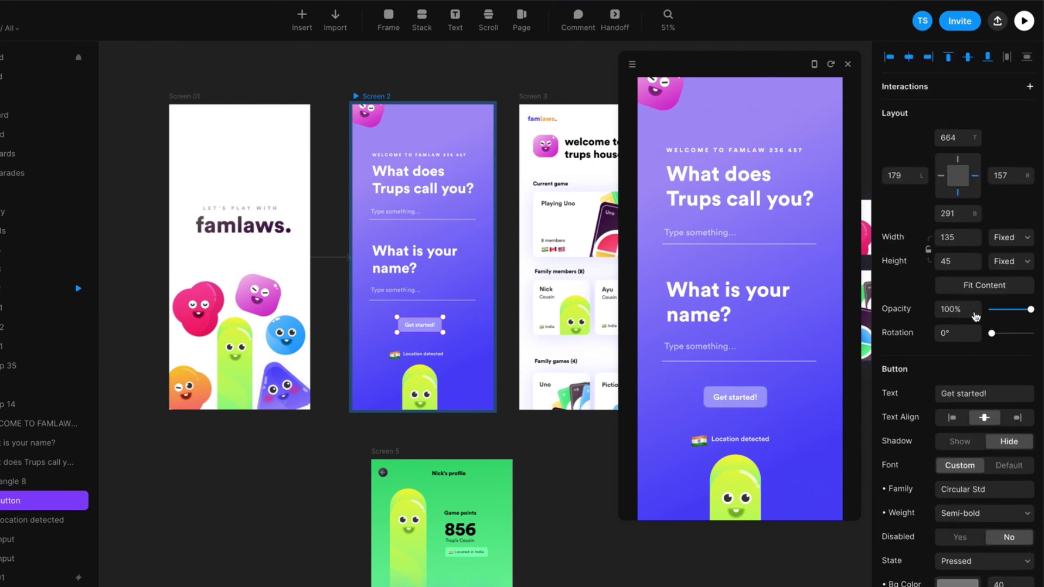
pyautogui.click(747, 396)
pyautogui.click(1030, 88)
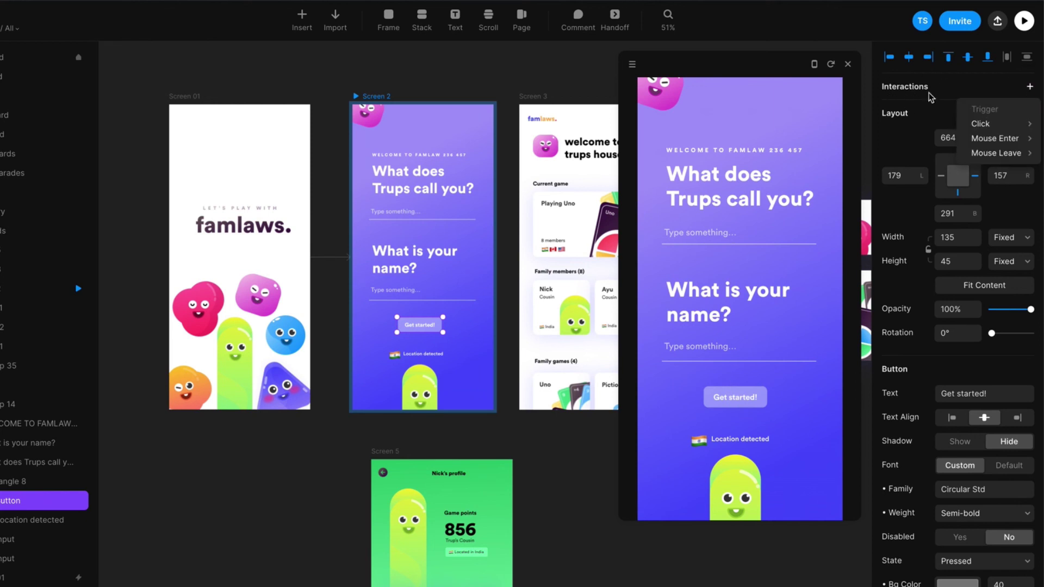
pyautogui.moveTo(1013, 129)
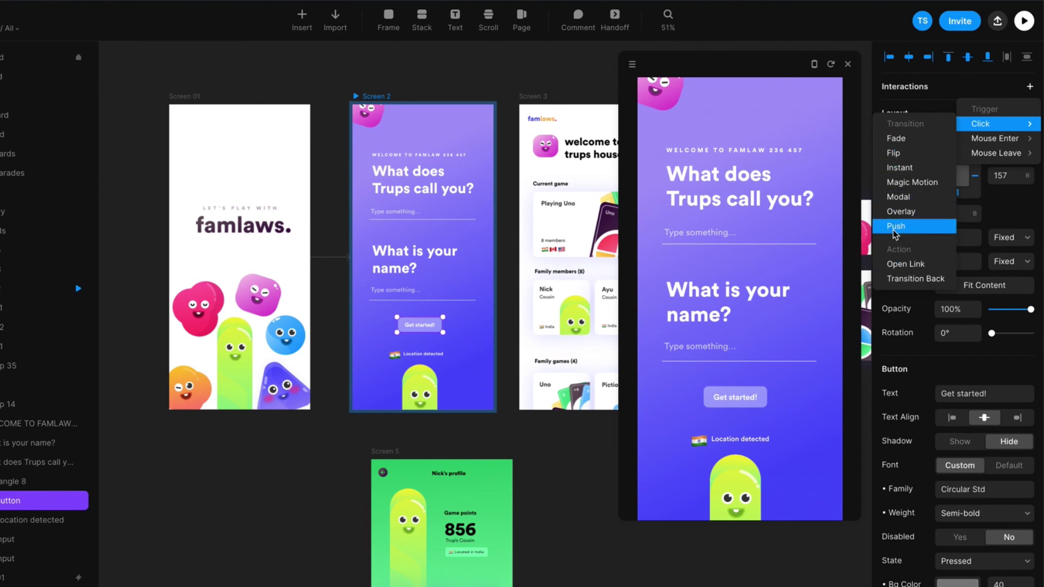
pyautogui.click(897, 163)
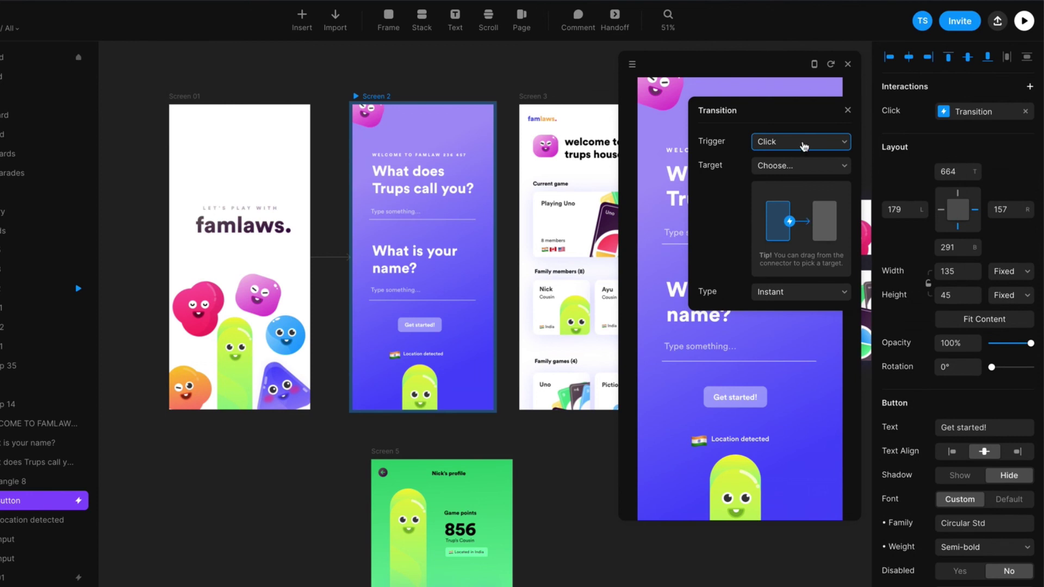
# - Point the click transition to Screen 3 with the Magic Motion type
pyautogui.click(783, 166)
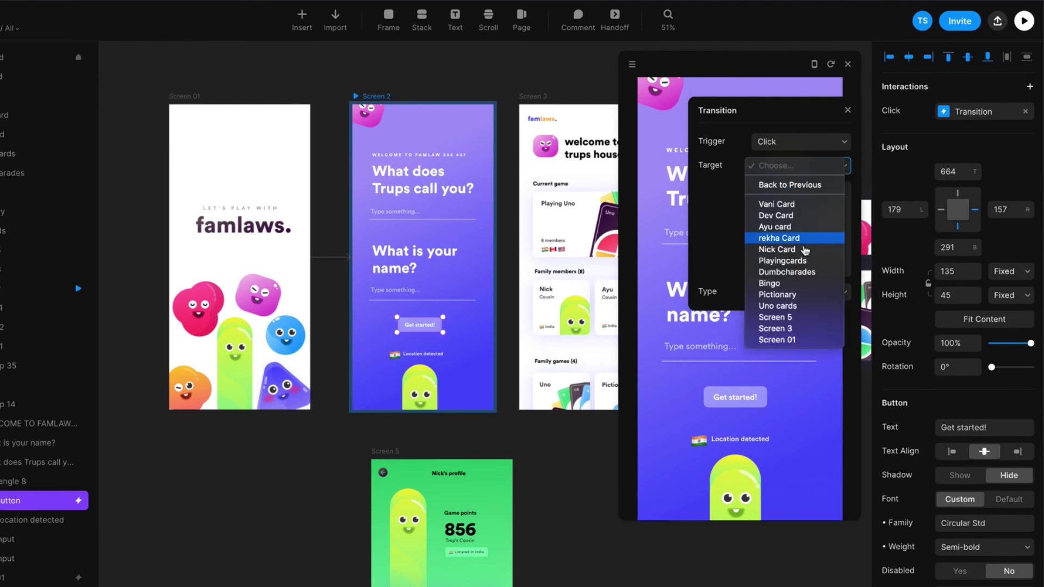
pyautogui.click(795, 331)
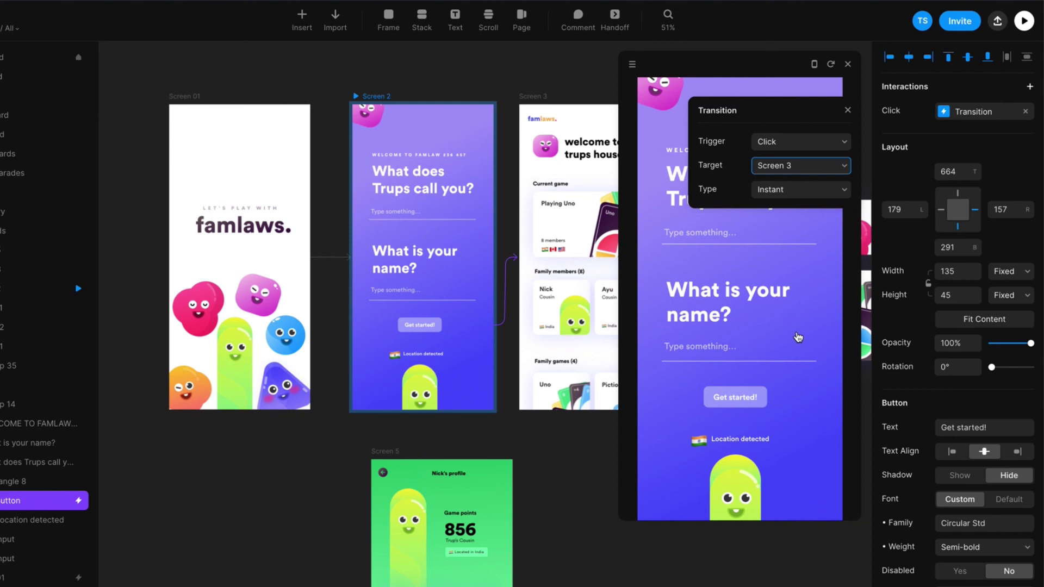
pyautogui.click(777, 191)
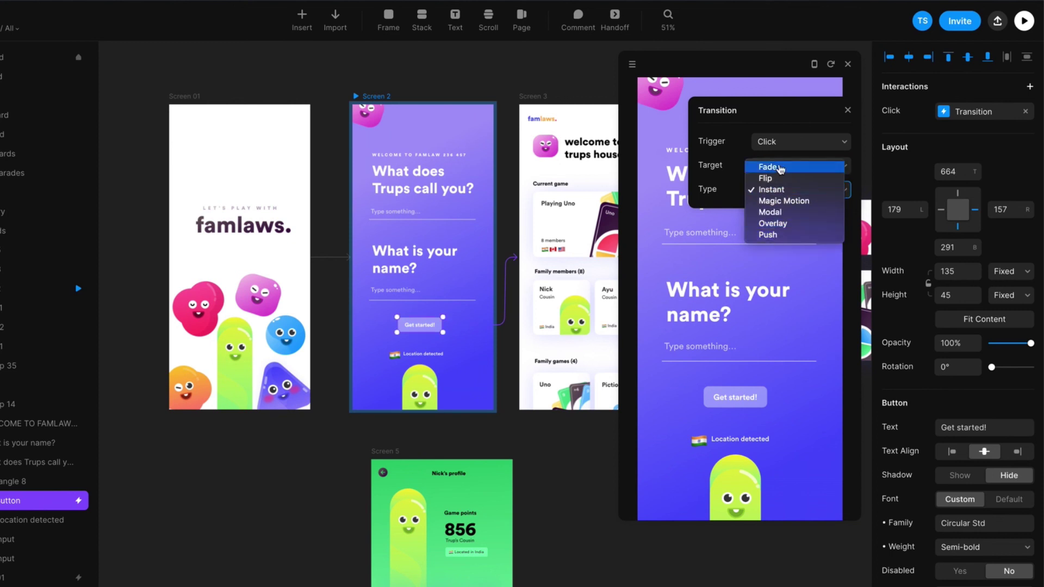
pyautogui.click(782, 205)
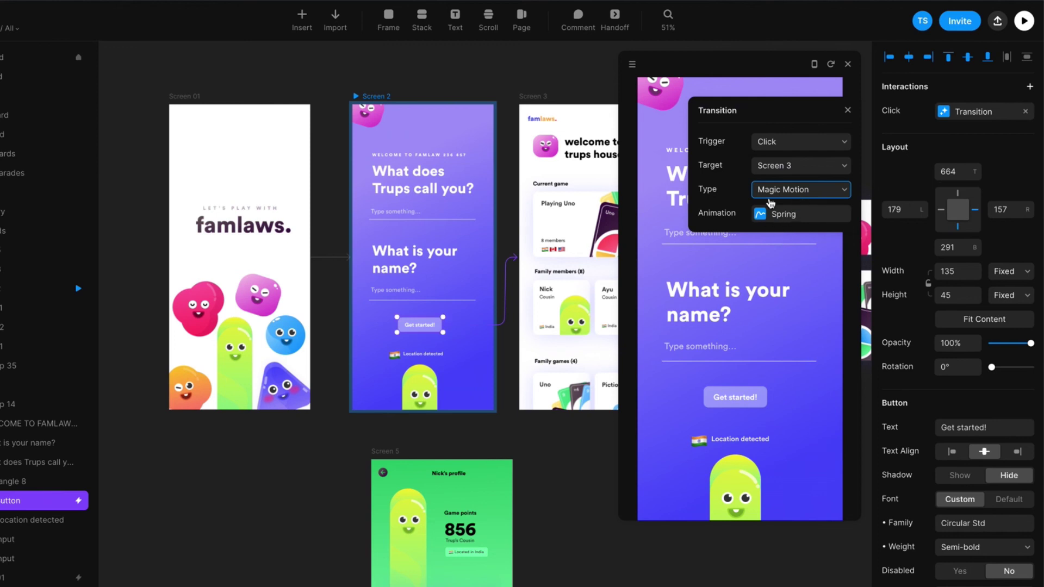
# - Close the transition settings and click Get started! in the preview to reach 'welcome to trups house'
pyautogui.click(819, 90)
pyautogui.click(847, 109)
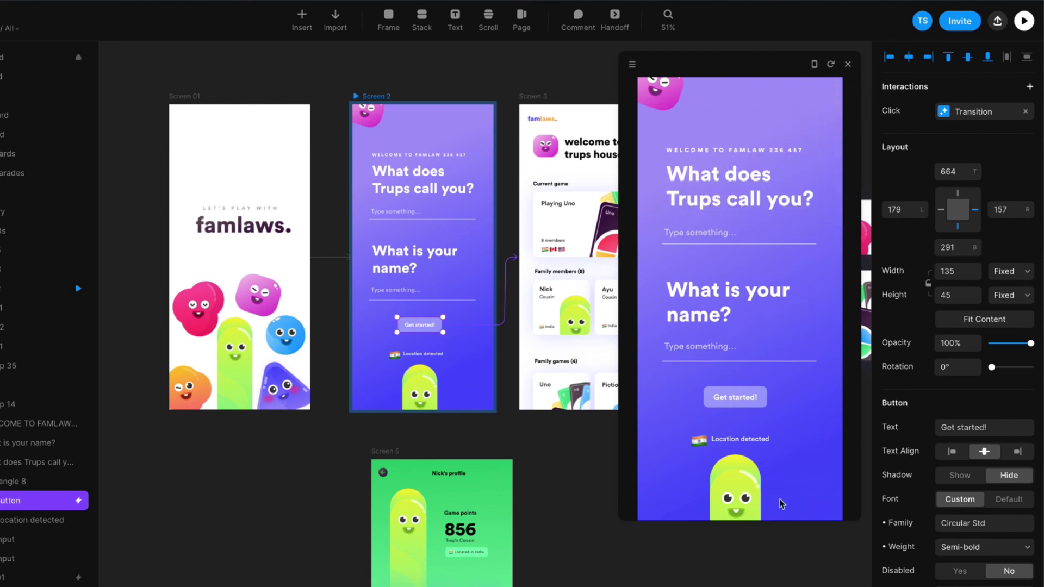
pyautogui.click(750, 399)
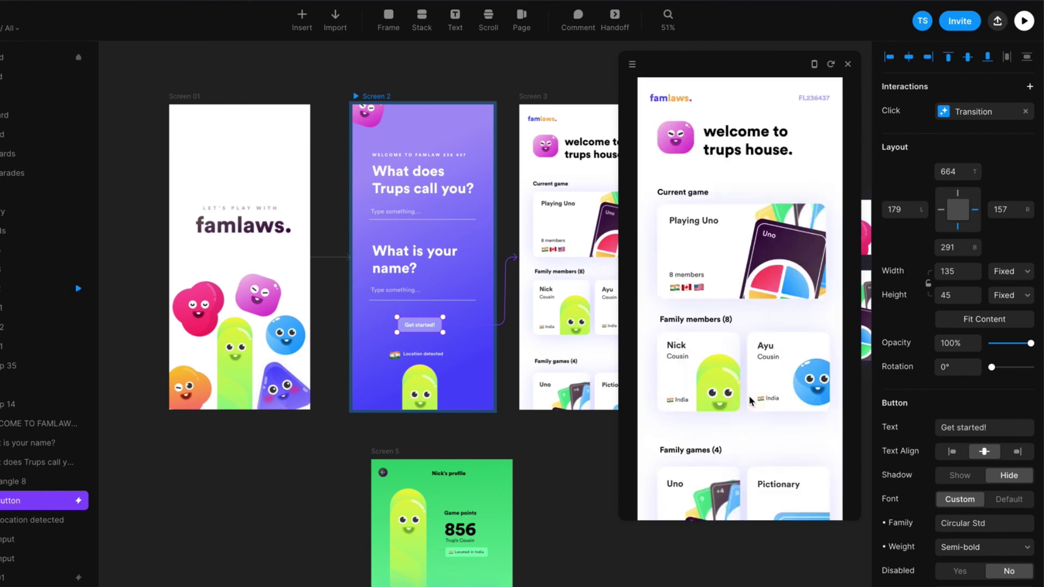